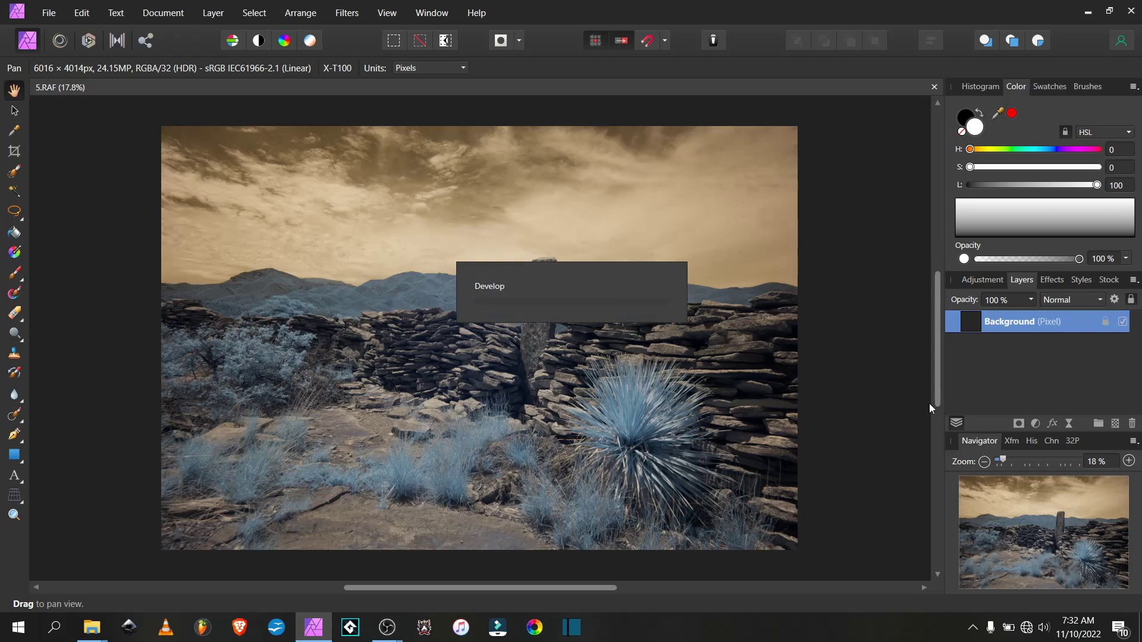
- Add a Channel Mixer adjustment to the infrared photo using the IR Color Swap preset
{"action": "left_click", "coordinate": [1034, 422]}
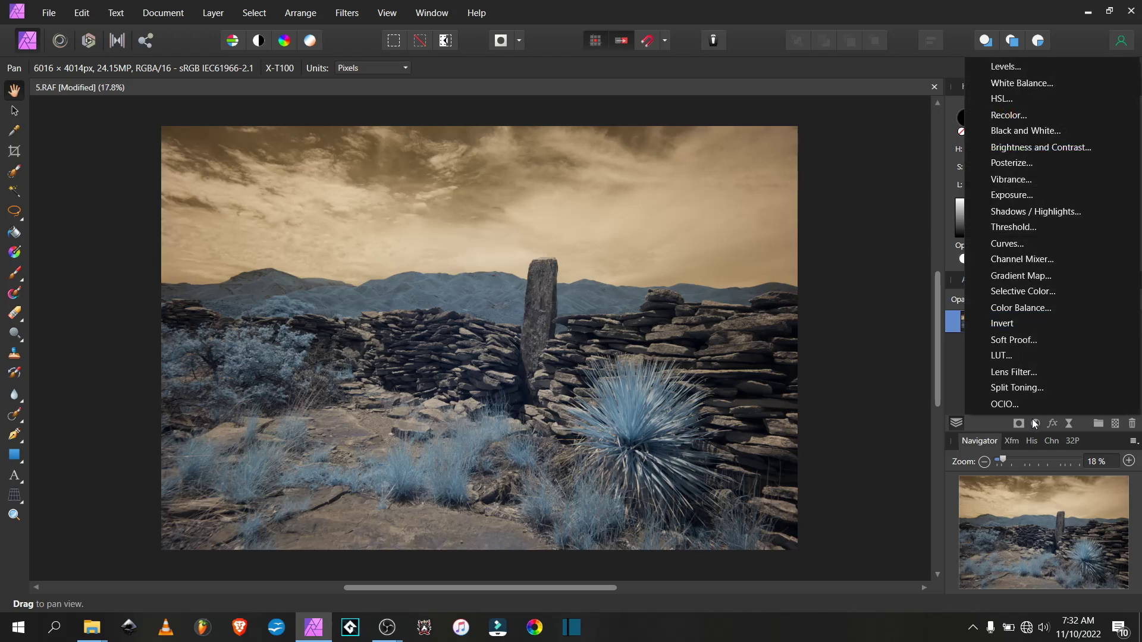
{"action": "left_click", "coordinate": [935, 371]}
{"action": "left_click", "coordinate": [997, 277]}
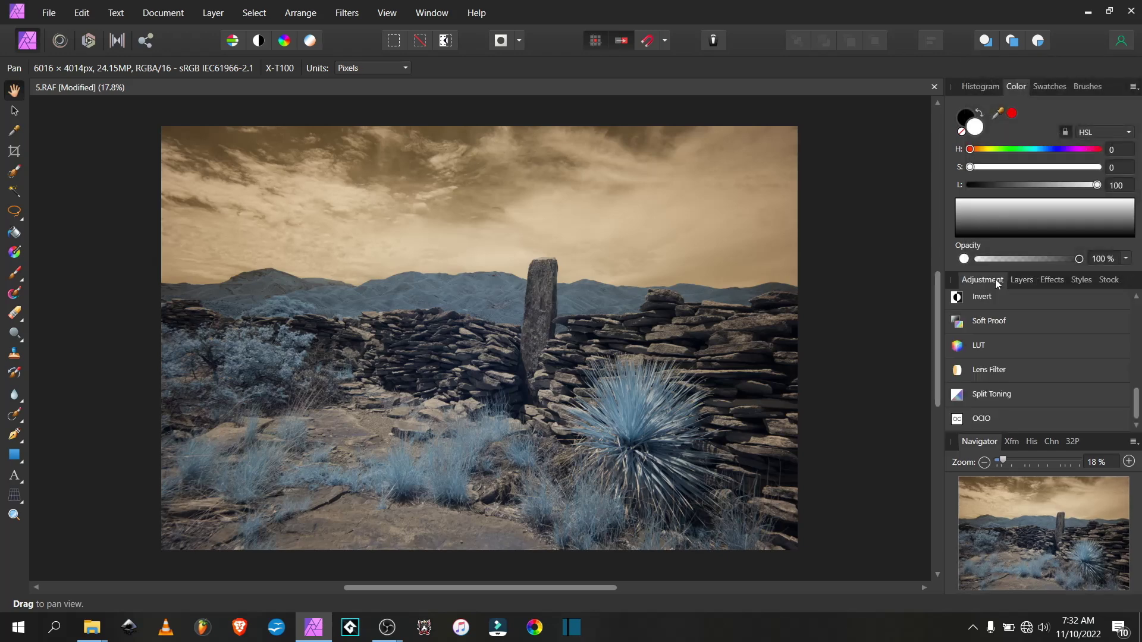
{"action": "scroll", "coordinate": [1029, 348], "scroll_direction": "up", "scroll_amount": 3}
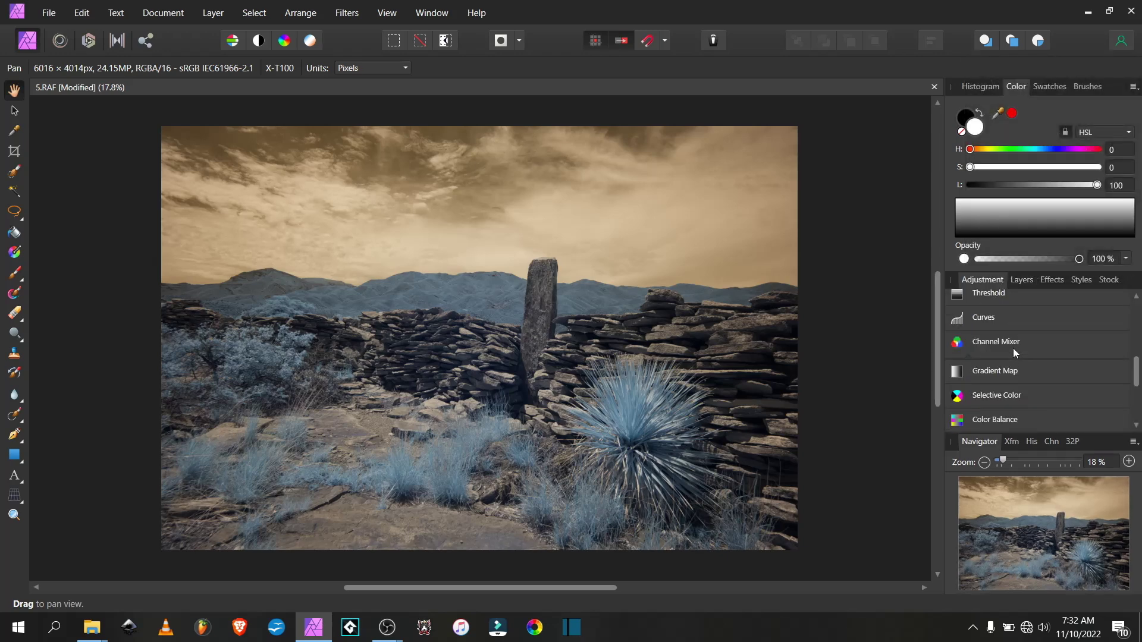
{"action": "left_click", "coordinate": [1012, 348]}
{"action": "left_click", "coordinate": [1026, 344]}
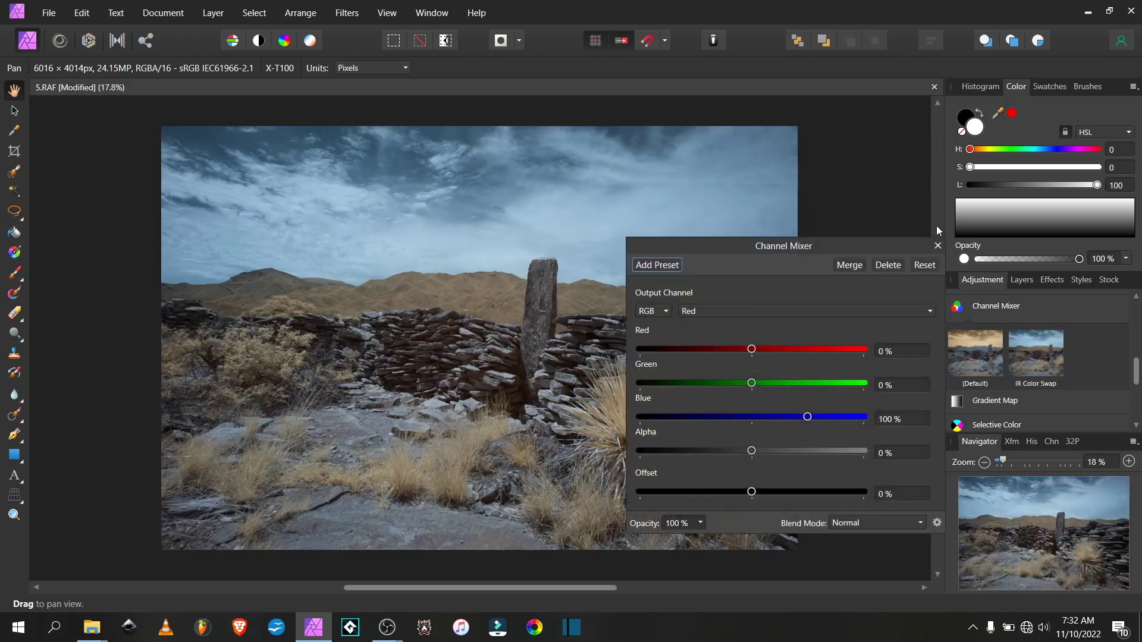
{"action": "left_click", "coordinate": [935, 242]}
- Add a Gradient Map adjustment using the Blue Shadow preset
{"action": "left_click", "coordinate": [1007, 307]}
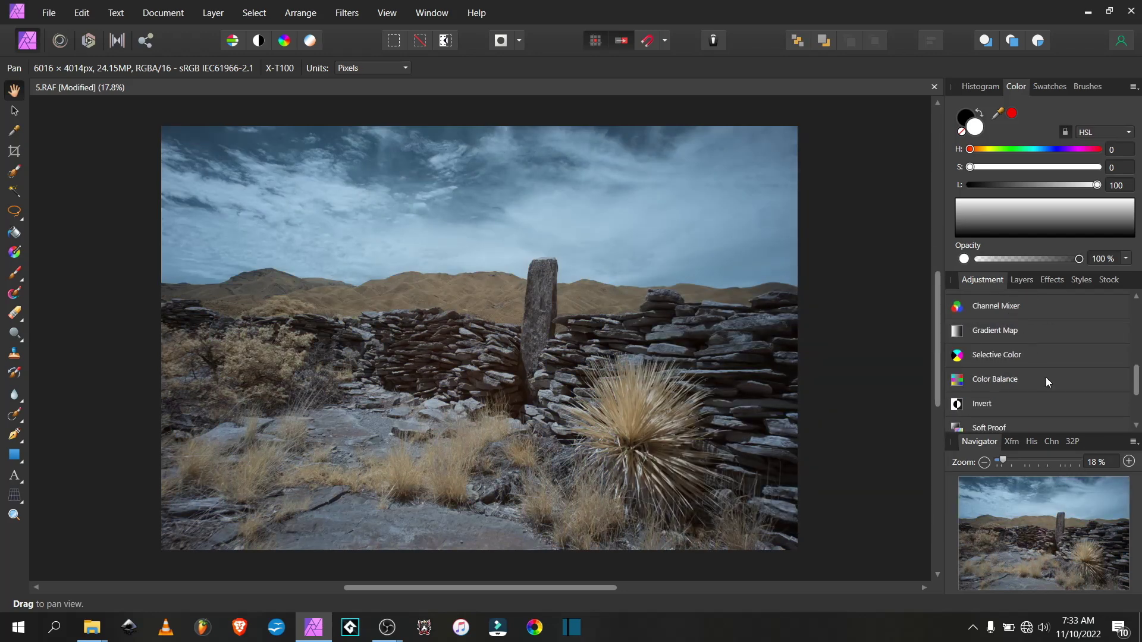
{"action": "left_click", "coordinate": [1007, 334]}
{"action": "scroll", "coordinate": [1009, 334], "scroll_direction": "down", "scroll_amount": 3}
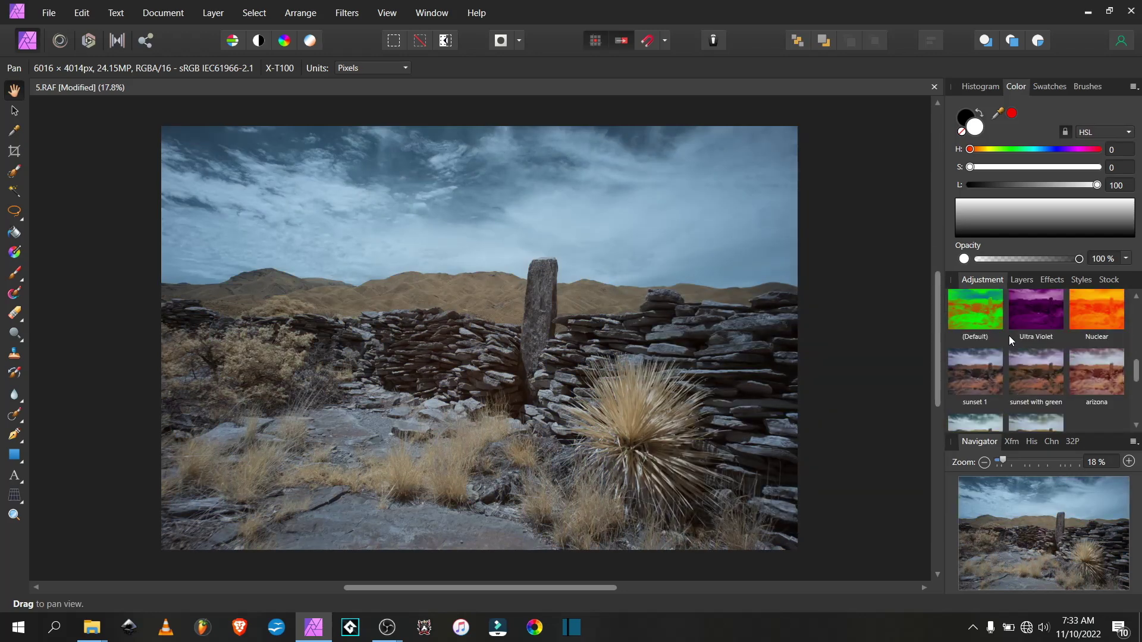
{"action": "scroll", "coordinate": [1001, 373], "scroll_direction": "down", "scroll_amount": 1}
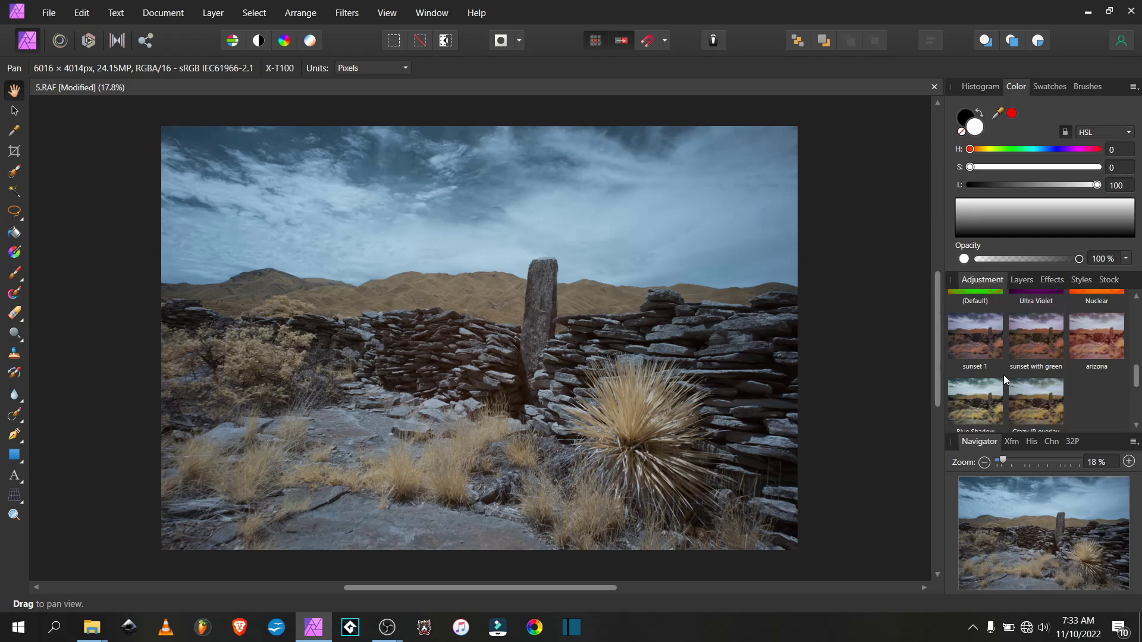
{"action": "left_click", "coordinate": [978, 396]}
{"action": "left_click_drag", "start_coordinate": [859, 370], "coordinate": [985, 296]}
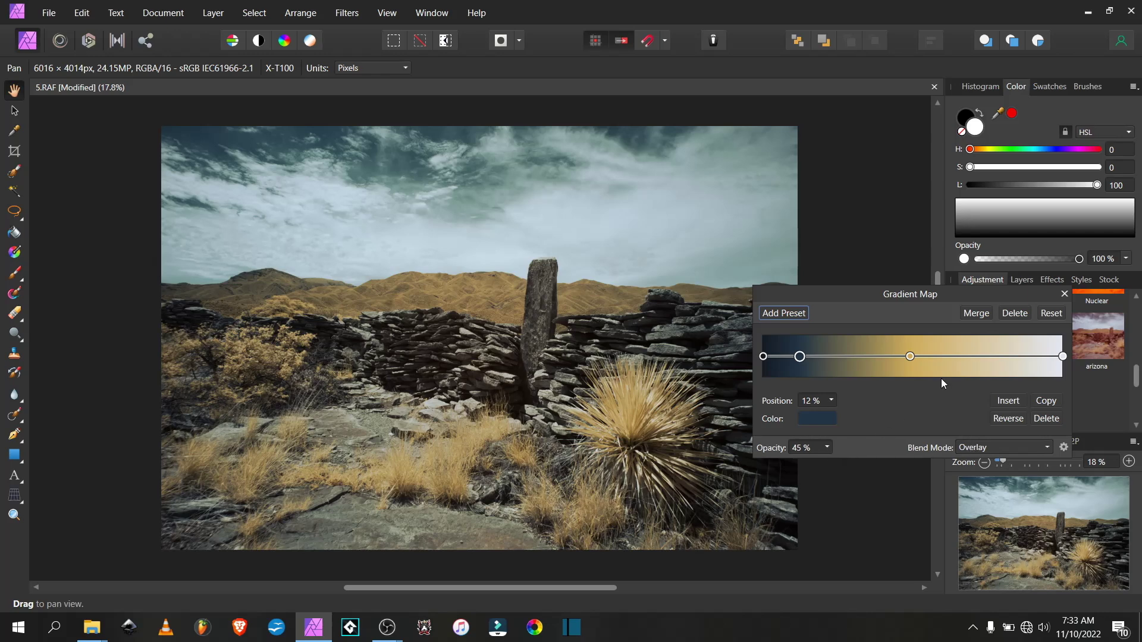
{"action": "left_click", "coordinate": [1061, 293]}
- Add a Curves adjustment above the gradient map, raising the black point and lowering the midtones to about X 0.539, Y 0.485
{"action": "left_click", "coordinate": [1022, 283]}
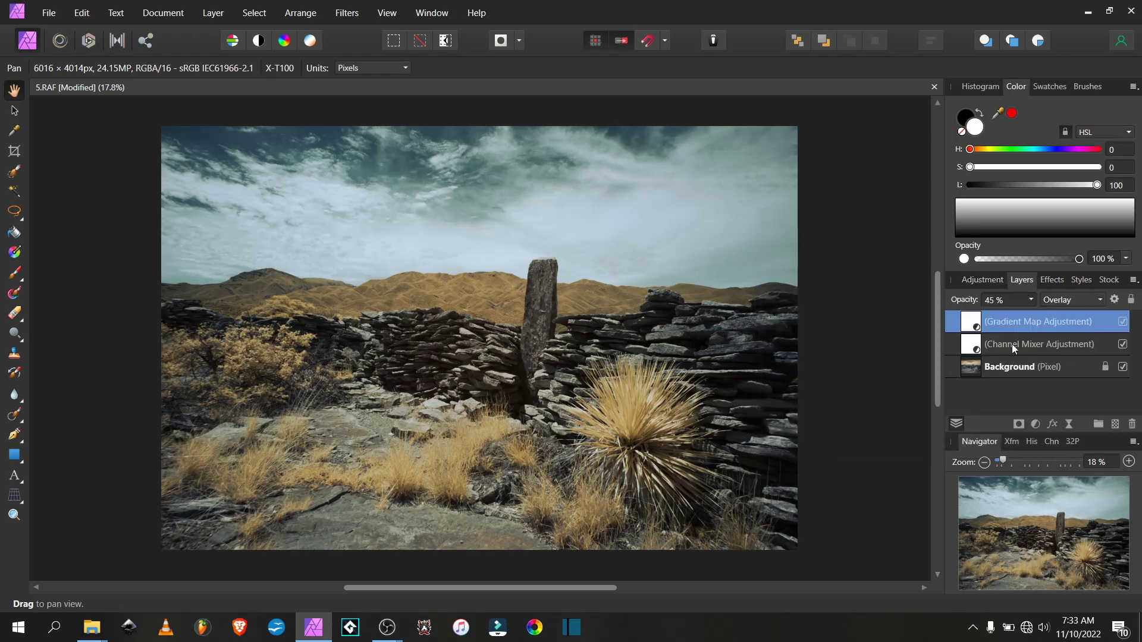
{"action": "left_click", "coordinate": [1035, 423]}
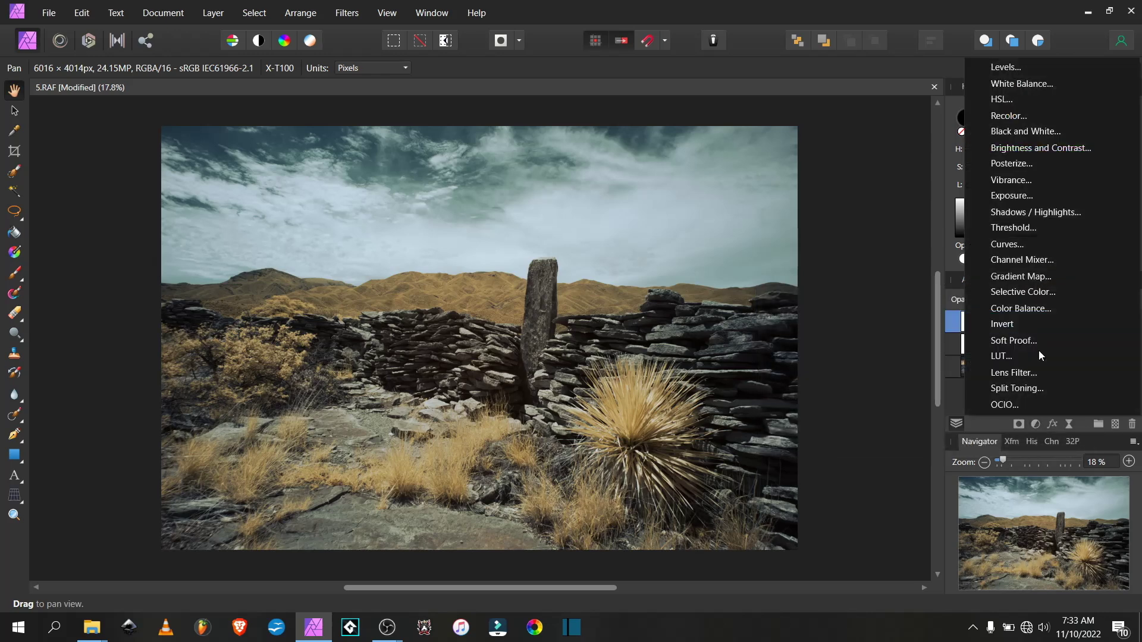
{"action": "left_click", "coordinate": [1018, 248]}
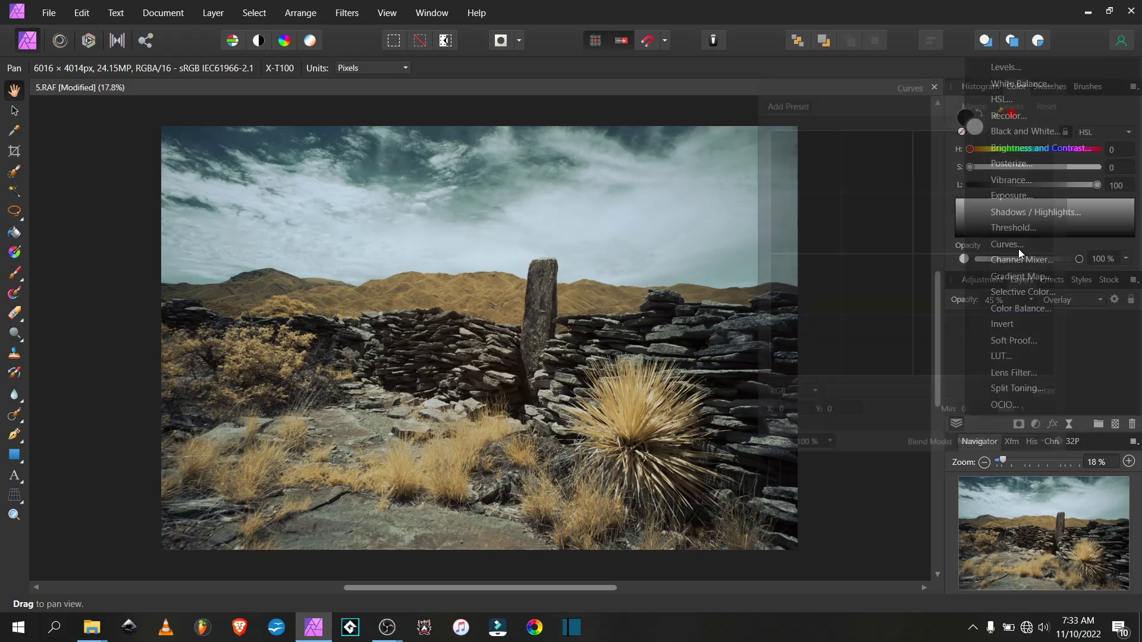
{"action": "left_click_drag", "start_coordinate": [765, 378], "coordinate": [766, 364]}
{"action": "mouse_move", "coordinate": [909, 241]}
{"action": "left_mouse_down"}
{"action": "mouse_move", "coordinate": [922, 266]}
{"action": "mouse_move", "coordinate": [924, 258]}
{"action": "left_mouse_up"}
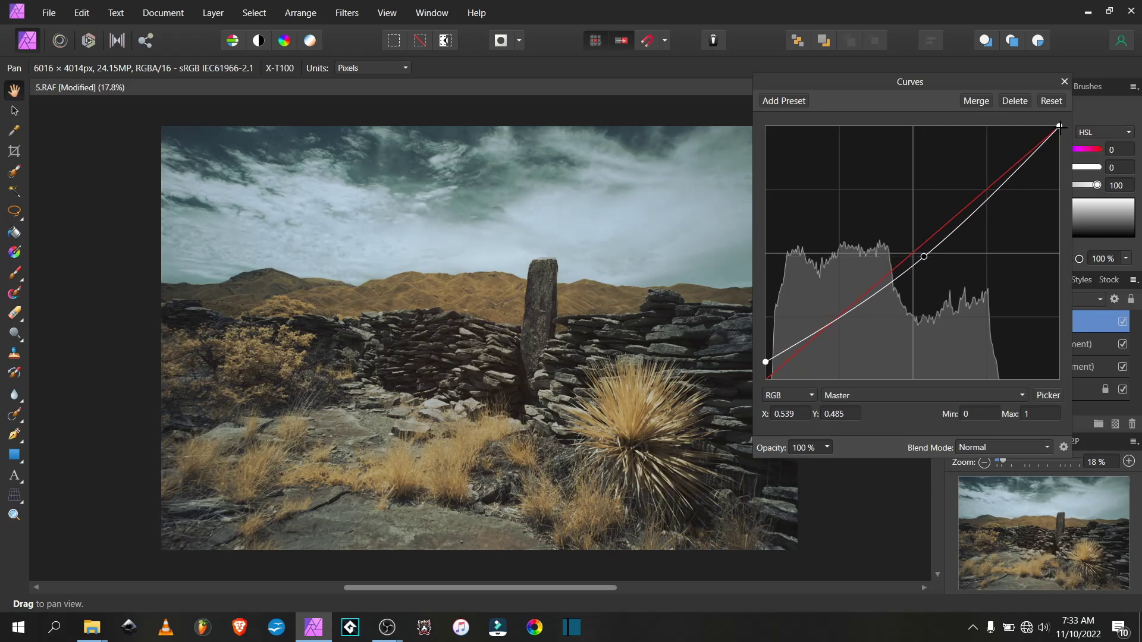
- Move the curve's white point in to about X 0.924 and lower its black point to about Y 0.046
{"action": "mouse_move", "coordinate": [1060, 127]}
{"action": "left_mouse_down"}
{"action": "mouse_move", "coordinate": [1016, 129]}
{"action": "mouse_move", "coordinate": [1039, 128]}
{"action": "left_mouse_up"}
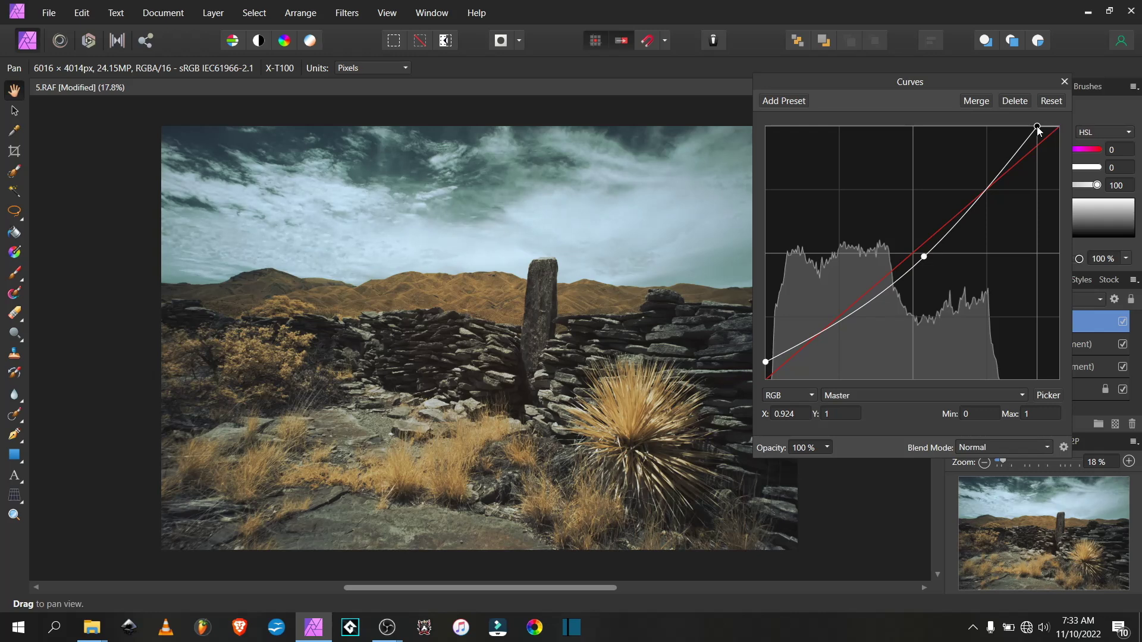
{"action": "left_click_drag", "start_coordinate": [1038, 130], "coordinate": [1038, 129]}
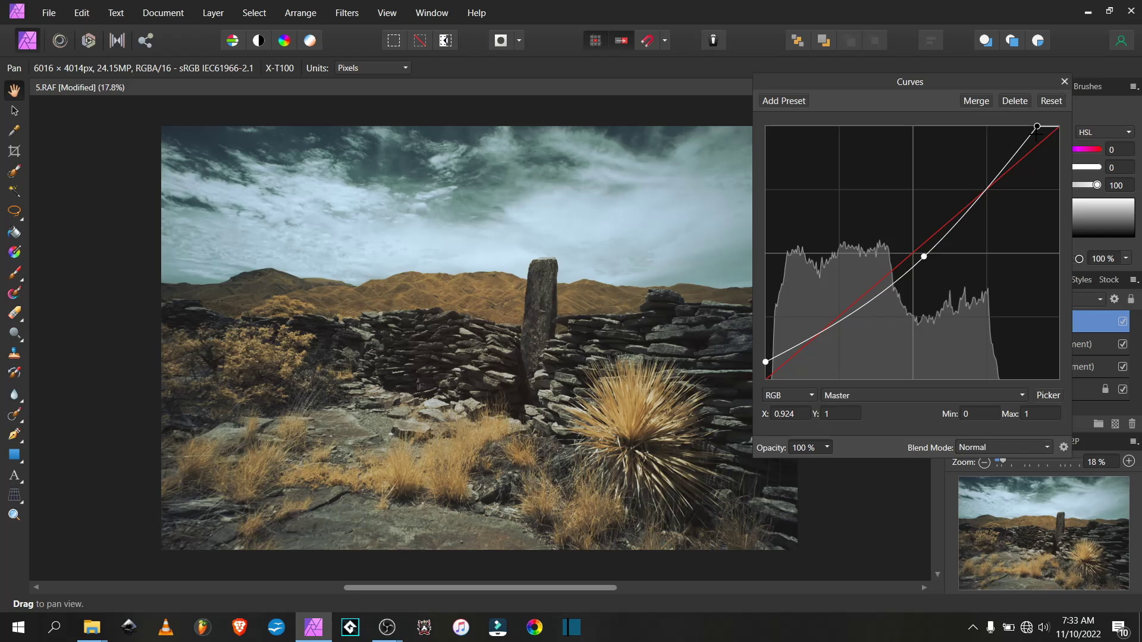
{"action": "left_click_drag", "start_coordinate": [765, 362], "coordinate": [765, 369]}
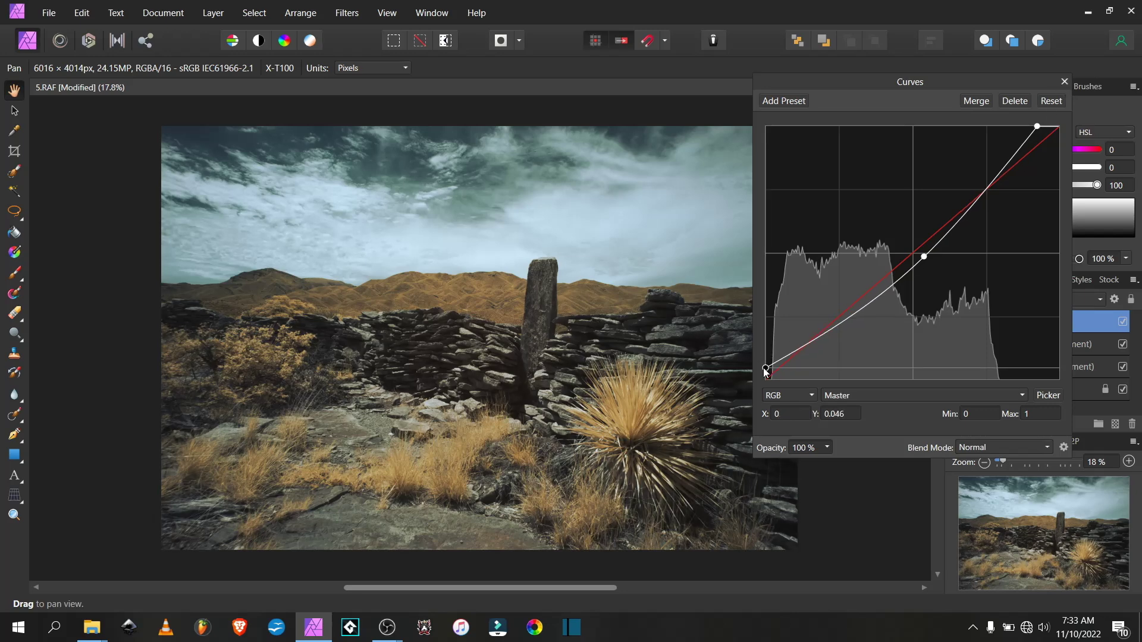
{"action": "left_click", "coordinate": [1065, 82]}
- Crop the lower and upper edges of the photo to about 6016 × 3722 px
{"action": "left_click", "coordinate": [966, 390]}
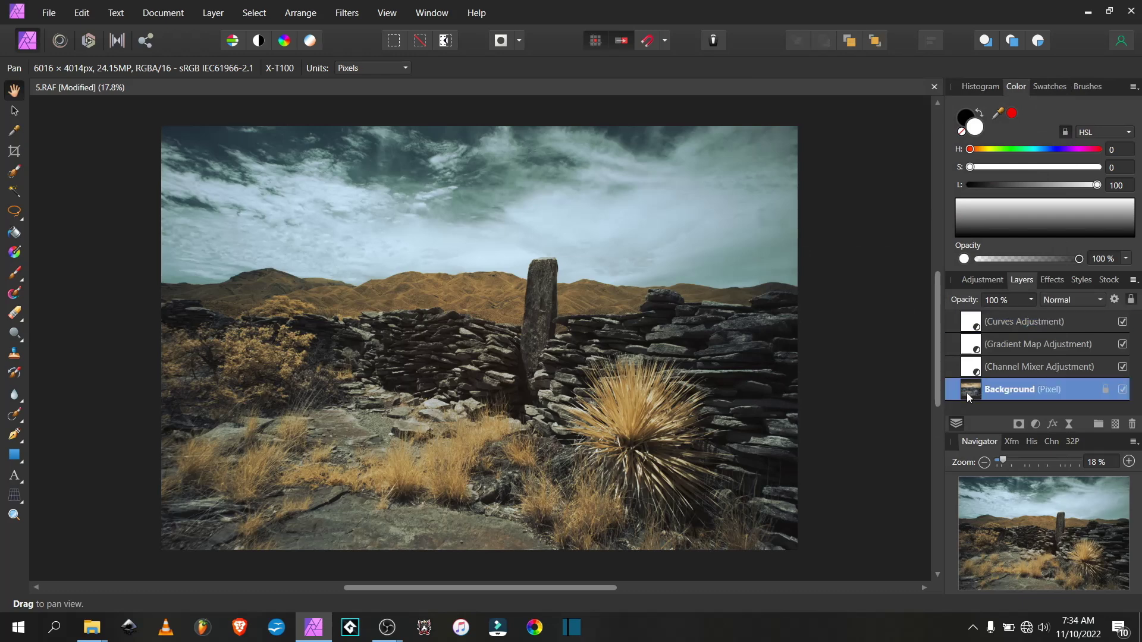
{"action": "left_click", "coordinate": [13, 152]}
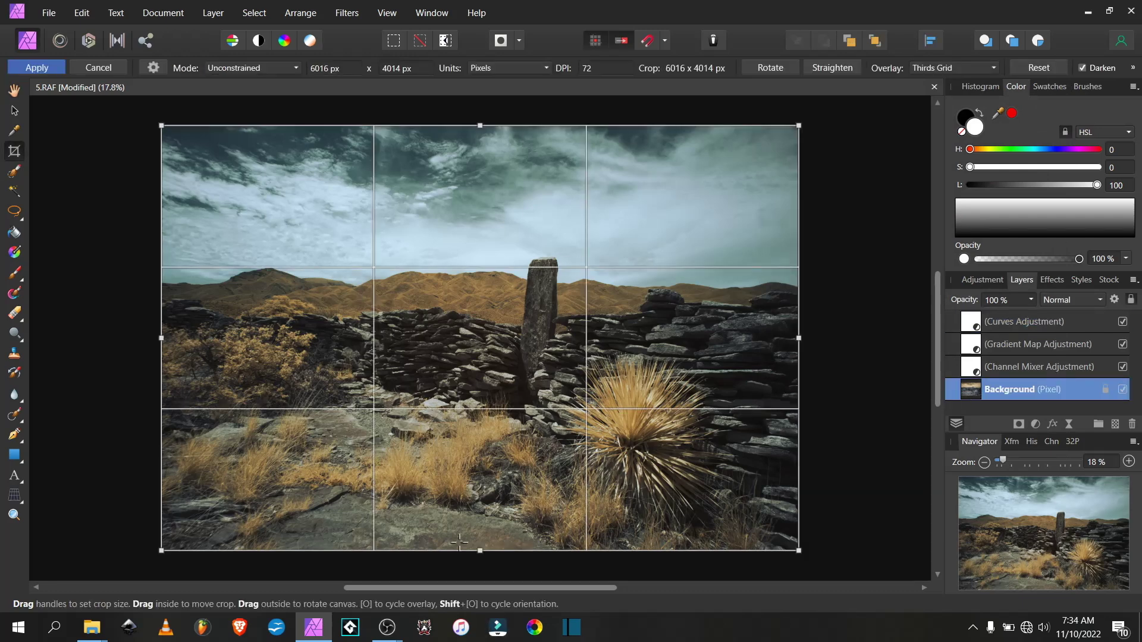
{"action": "left_click_drag", "start_coordinate": [480, 551], "coordinate": [486, 531]}
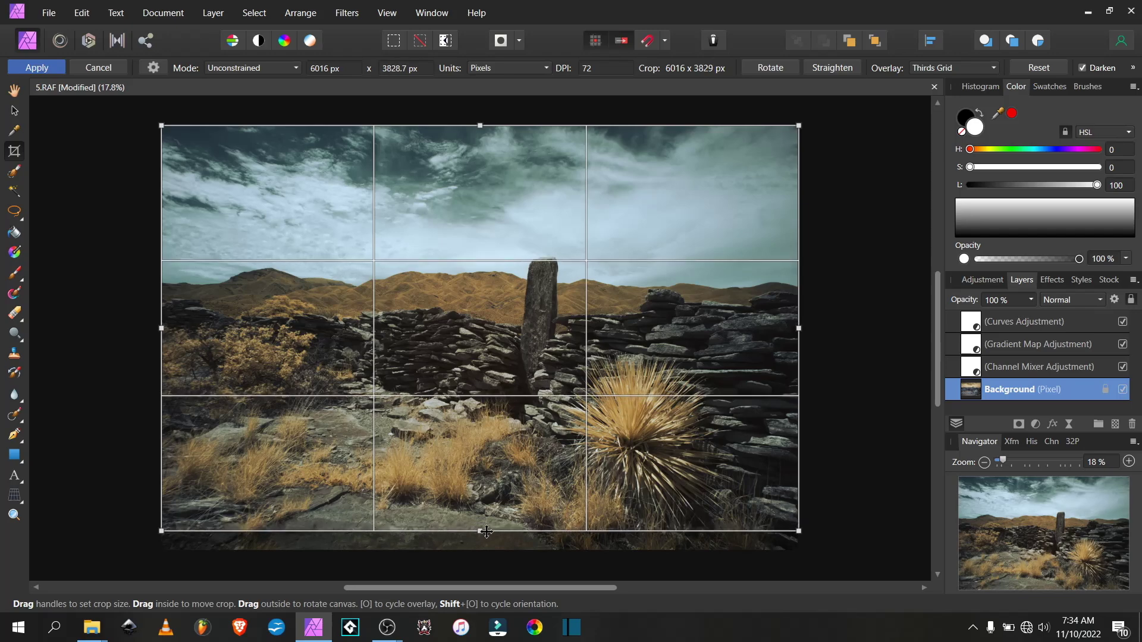
{"action": "left_click_drag", "start_coordinate": [480, 126], "coordinate": [479, 136]}
{"action": "key", "text": "h"}
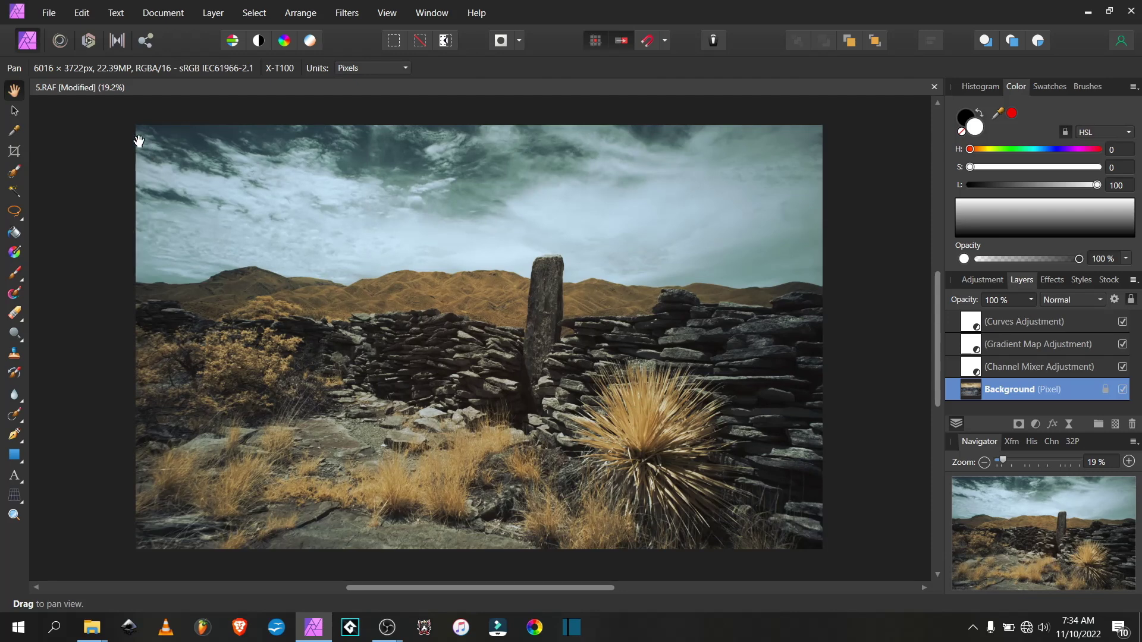
- Crop the photo's lower and upper edges further to about 6016 × 3456 px
{"action": "left_click", "coordinate": [14, 150]}
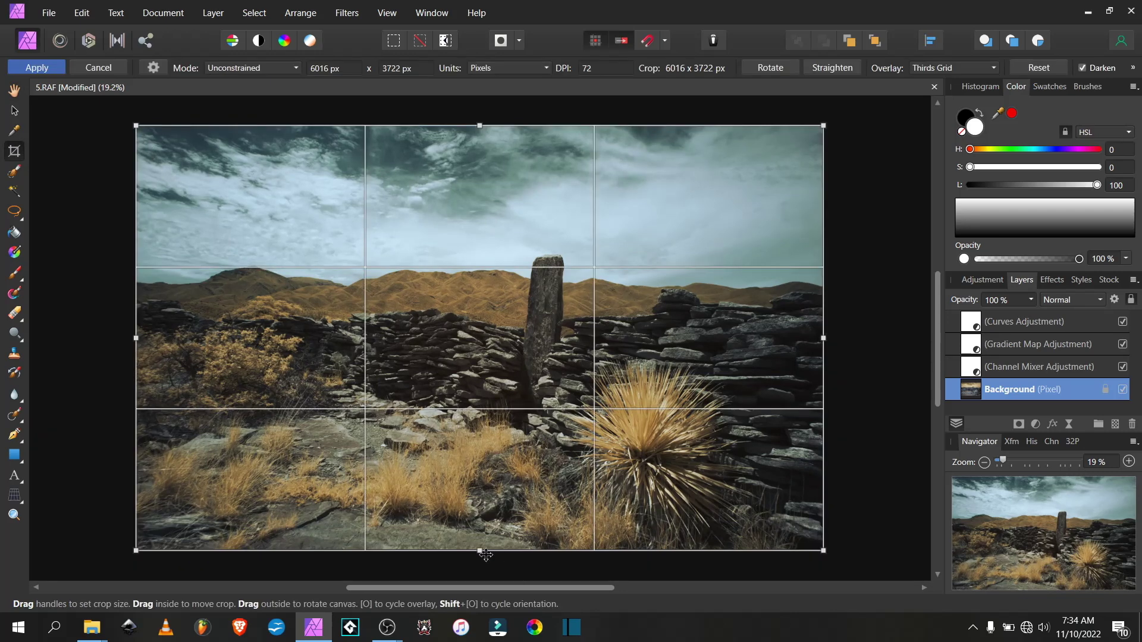
{"action": "left_click_drag", "start_coordinate": [480, 551], "coordinate": [480, 539]}
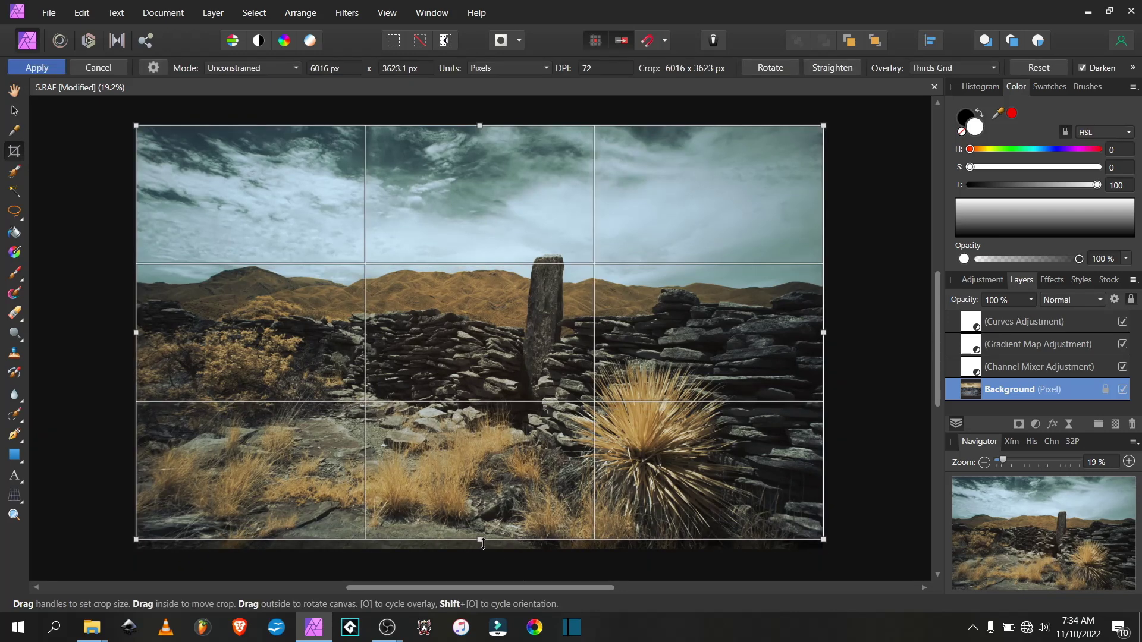
{"action": "left_click_drag", "start_coordinate": [479, 125], "coordinate": [480, 144]}
{"action": "key", "text": "Return"}
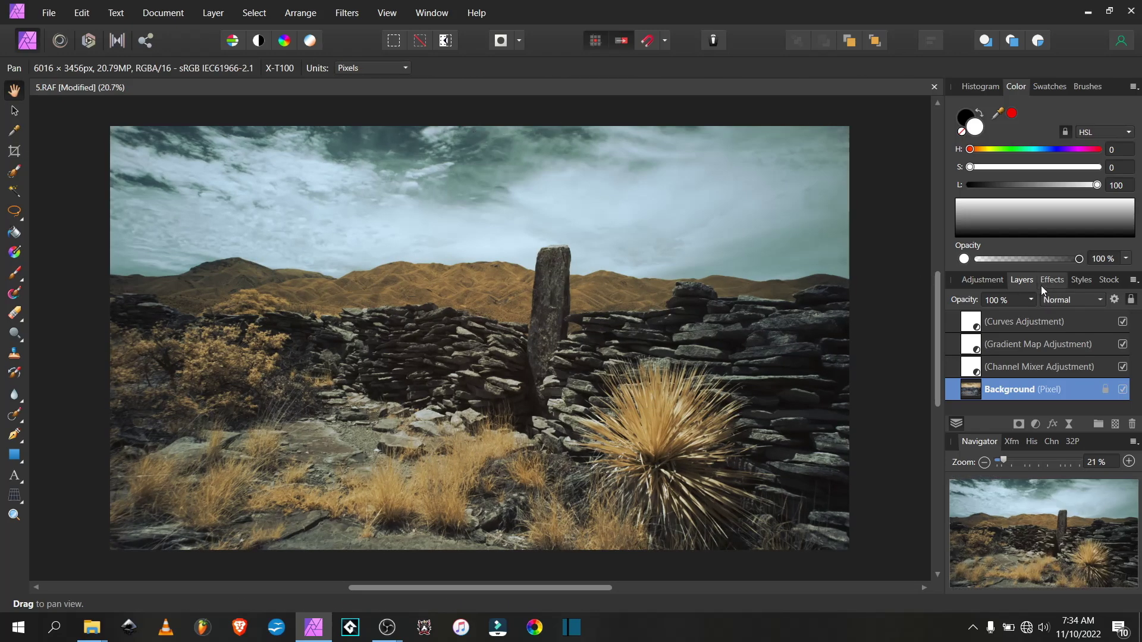
- Add an empty pixel layer above the Curves adjustment and draw a large freehand selection around the stone pillar and yucca
{"action": "left_click", "coordinate": [978, 331]}
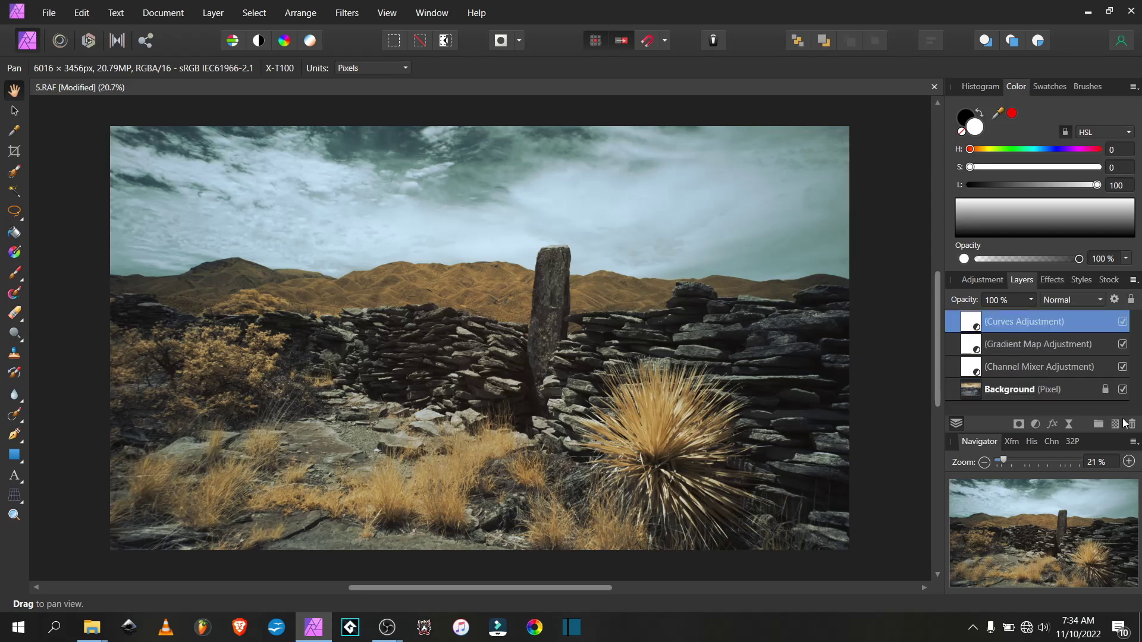
{"action": "left_click", "coordinate": [1116, 426]}
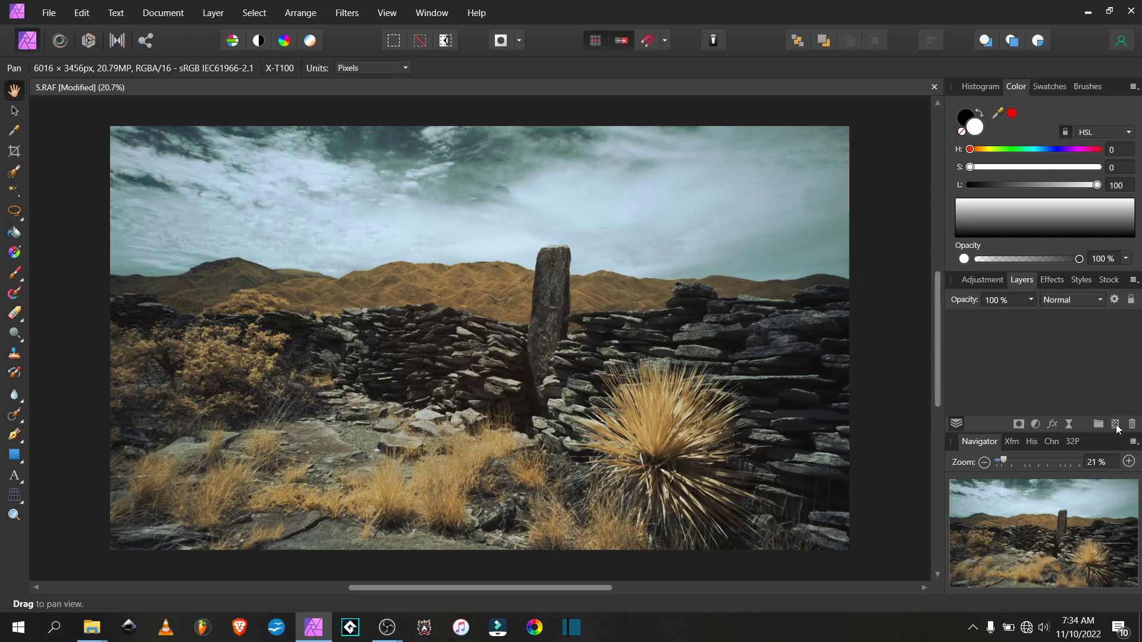
{"action": "left_click", "coordinate": [14, 212]}
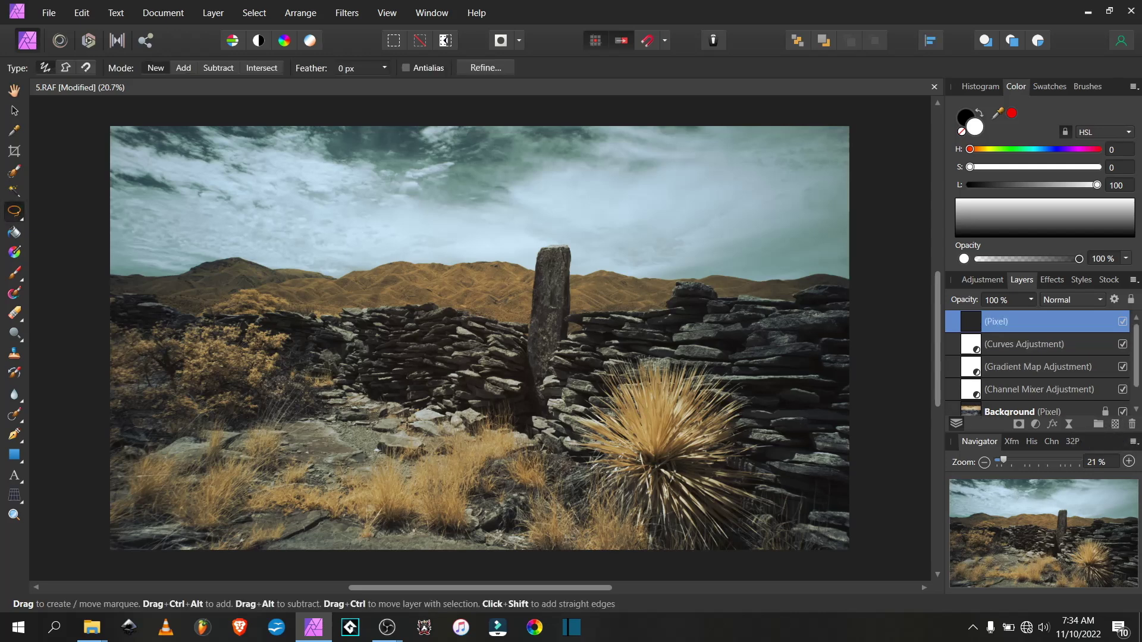
{"action": "mouse_move", "coordinate": [284, 287]}
{"action": "left_mouse_down"}
{"action": "mouse_move", "coordinate": [249, 358]}
{"action": "mouse_move", "coordinate": [277, 393]}
{"action": "mouse_move", "coordinate": [352, 437]}
{"action": "mouse_move", "coordinate": [649, 525]}
{"action": "mouse_move", "coordinate": [711, 524]}
{"action": "mouse_move", "coordinate": [791, 473]}
{"action": "mouse_move", "coordinate": [798, 332]}
{"action": "mouse_move", "coordinate": [764, 233]}
{"action": "mouse_move", "coordinate": [710, 198]}
{"action": "mouse_move", "coordinate": [549, 164]}
{"action": "mouse_move", "coordinate": [416, 170]}
{"action": "mouse_move", "coordinate": [348, 195]}
{"action": "mouse_move", "coordinate": [283, 288]}
{"action": "left_mouse_up"}
- Fill everything outside the freehand selection with the black secondary color at 100 % opacity, and deselect
{"action": "left_click", "coordinate": [254, 12]}
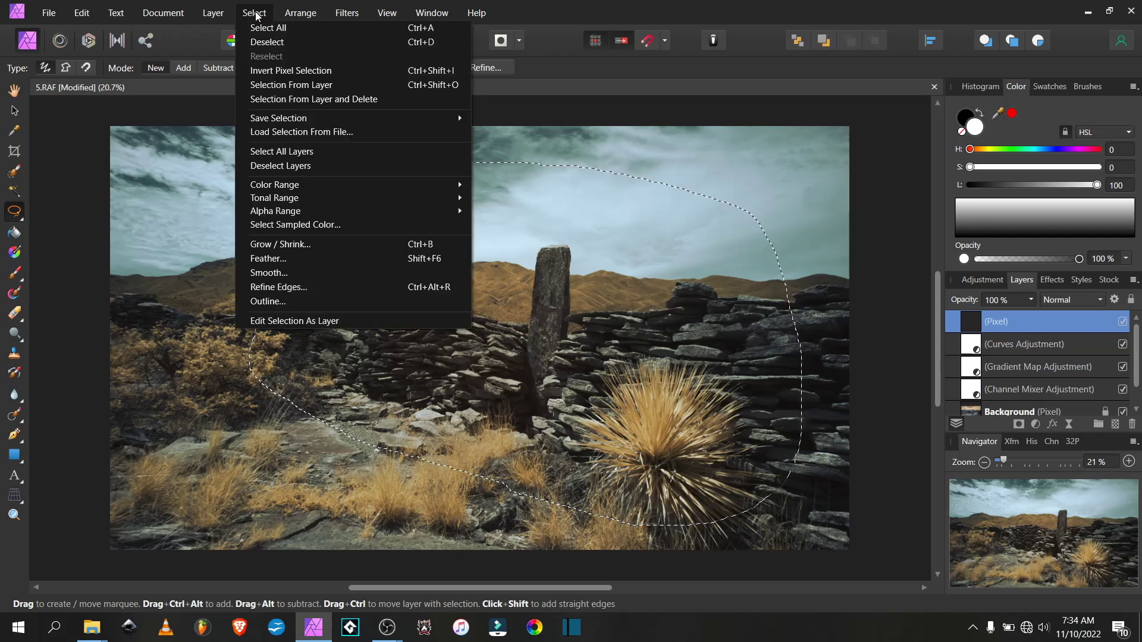
{"action": "left_click", "coordinate": [279, 70]}
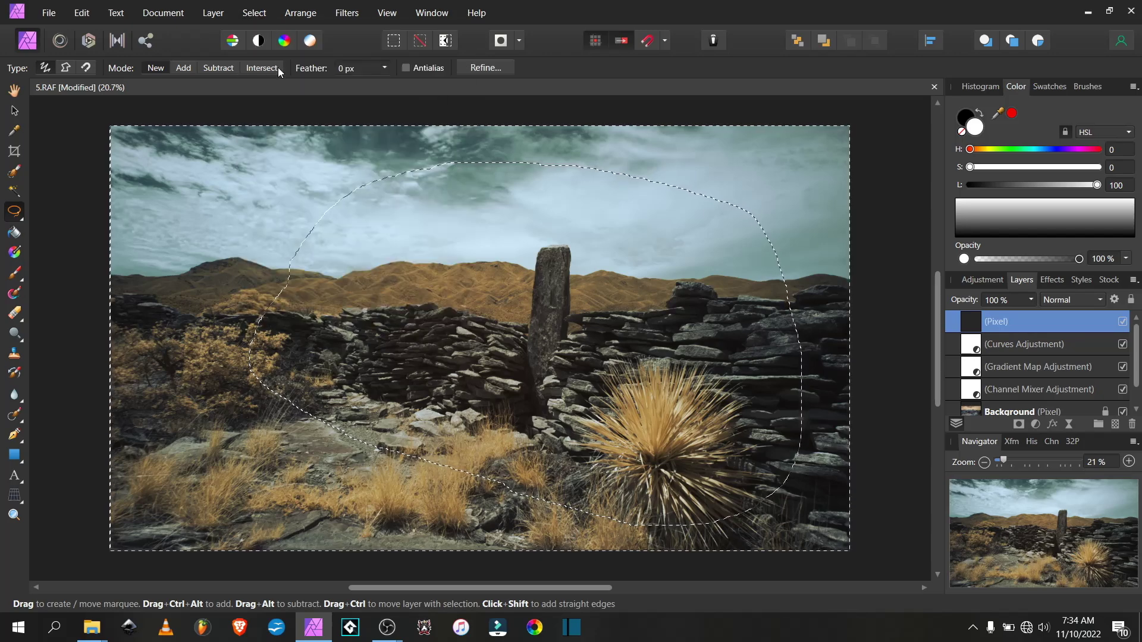
{"action": "left_click", "coordinate": [82, 12]}
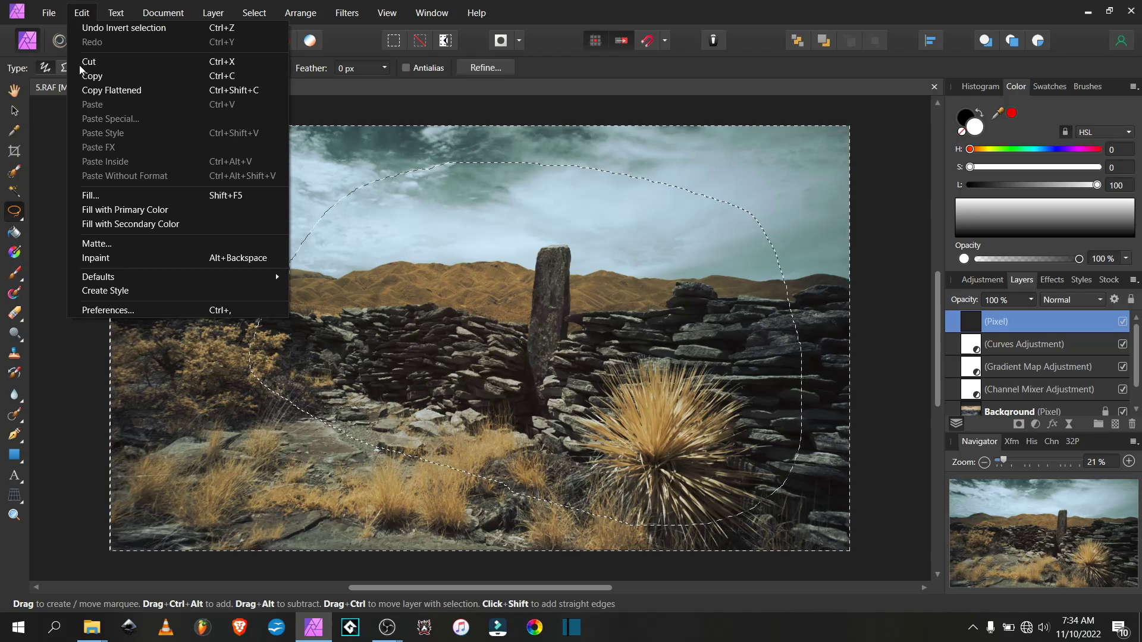
{"action": "left_click", "coordinate": [113, 196]}
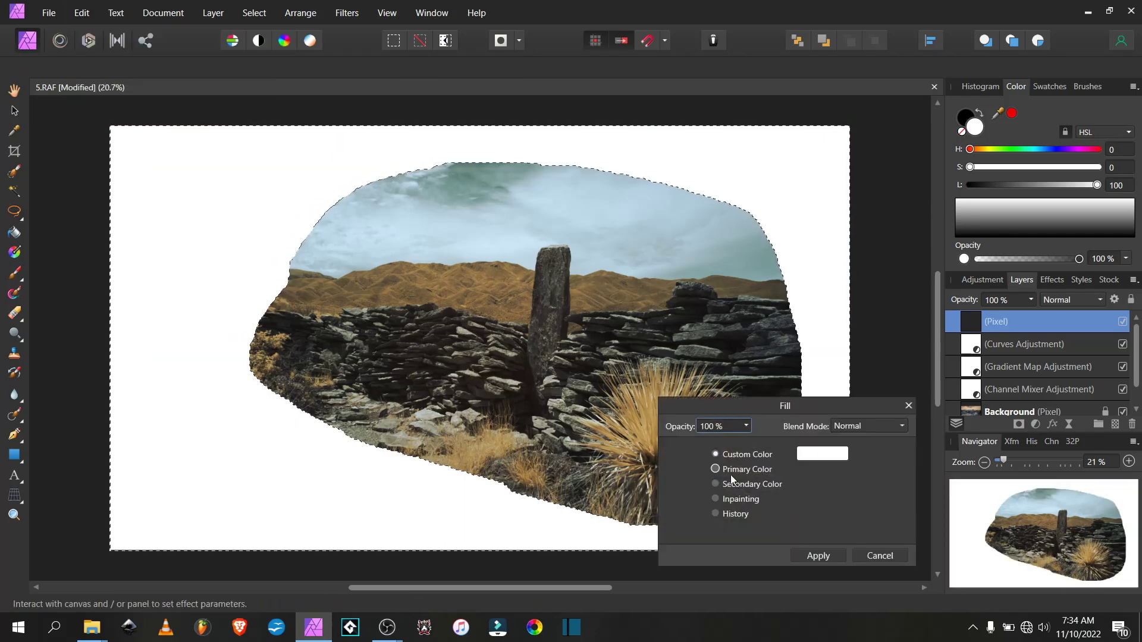
{"action": "left_click", "coordinate": [733, 484]}
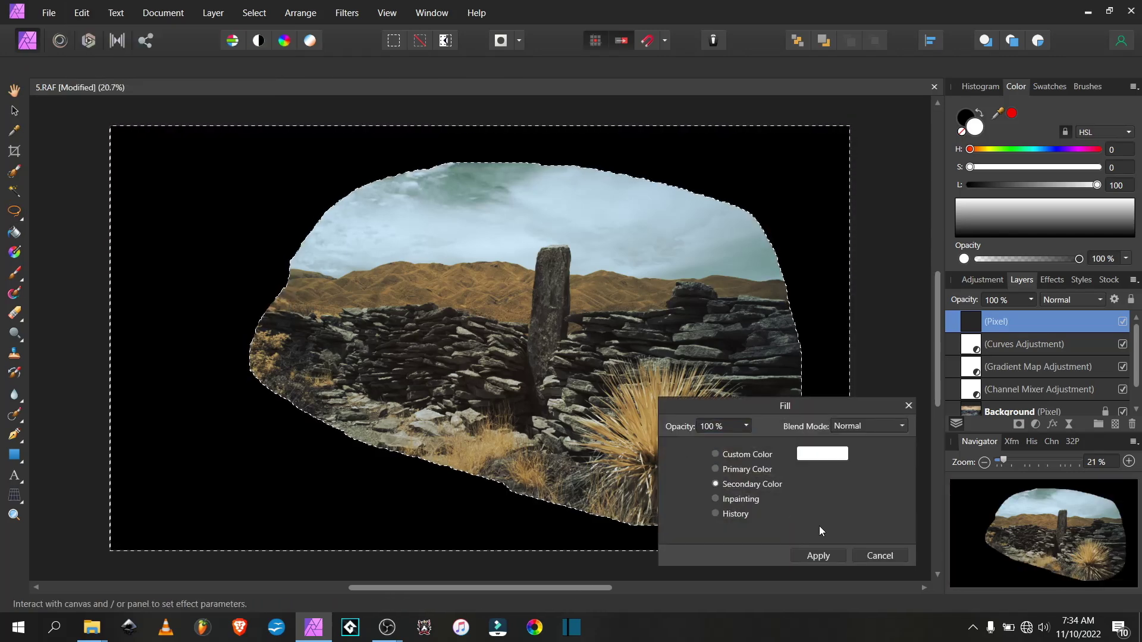
{"action": "left_click", "coordinate": [818, 555]}
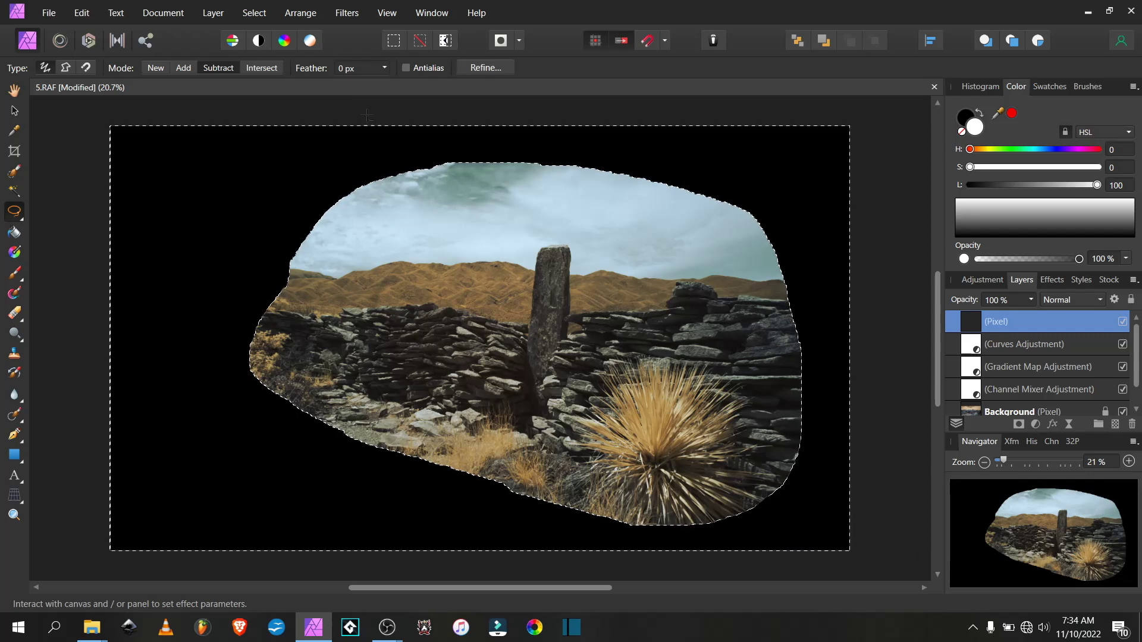
{"action": "left_click", "coordinate": [254, 13]}
{"action": "left_click", "coordinate": [265, 41]}
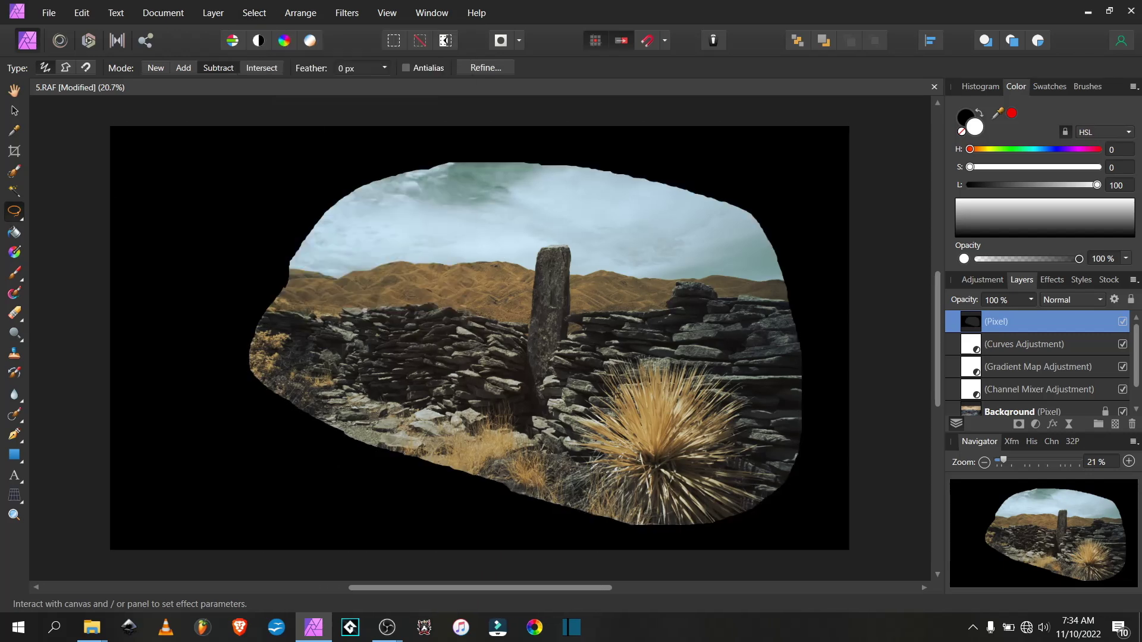
- Soften the black vignette layer with a Gaussian Blur of 916.9 px radius and lower its opacity to 19 %
{"action": "left_click", "coordinate": [347, 13]}
{"action": "mouse_move", "coordinate": [475, 27]}
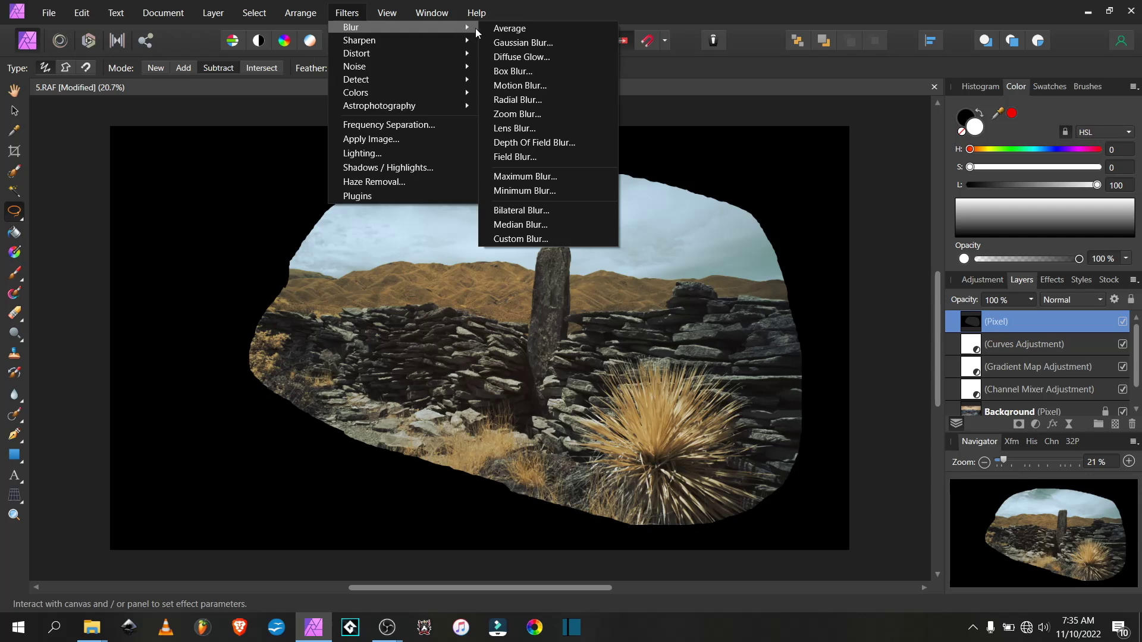
{"action": "left_click", "coordinate": [517, 42]}
{"action": "left_click_drag", "start_coordinate": [851, 525], "coordinate": [934, 527]}
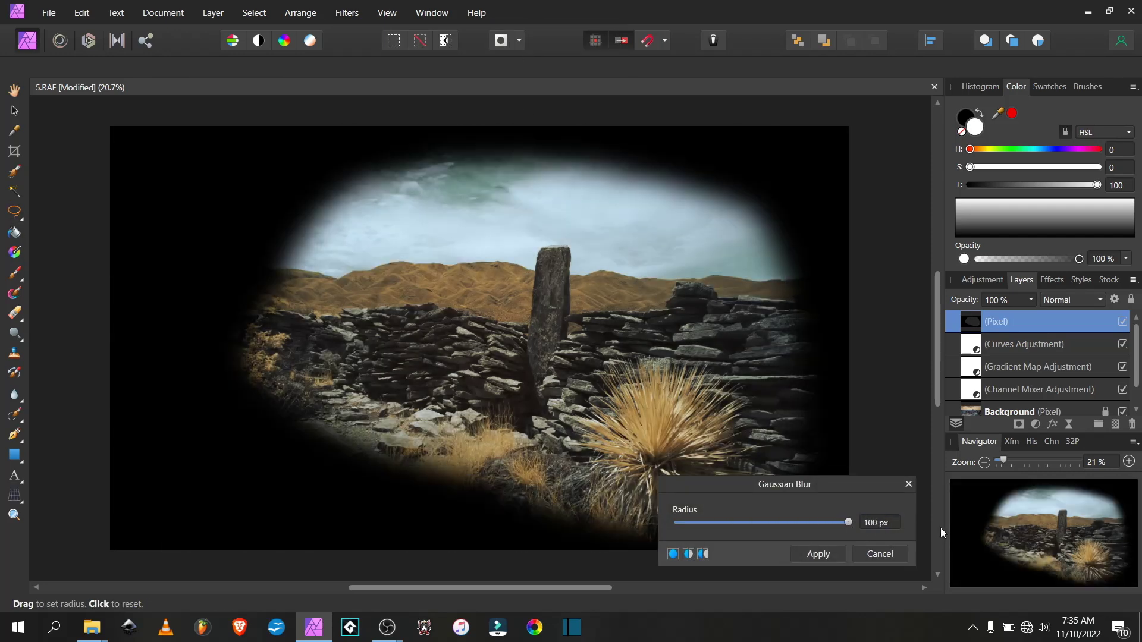
{"action": "left_click_drag", "start_coordinate": [231, 283], "coordinate": [570, 284]}
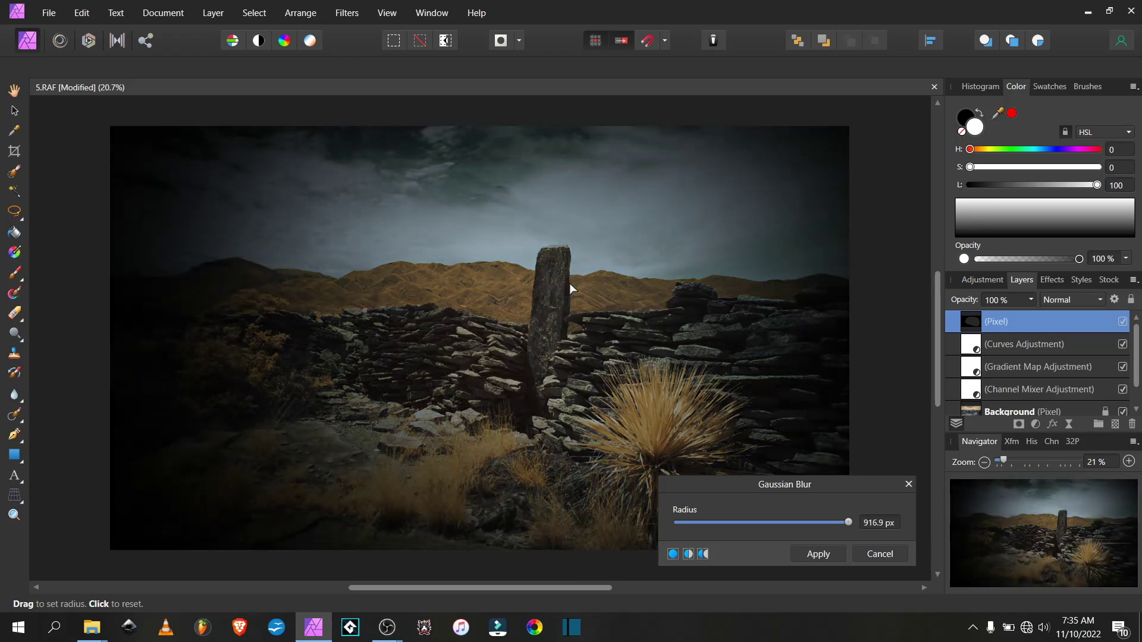
{"action": "key", "text": "Return"}
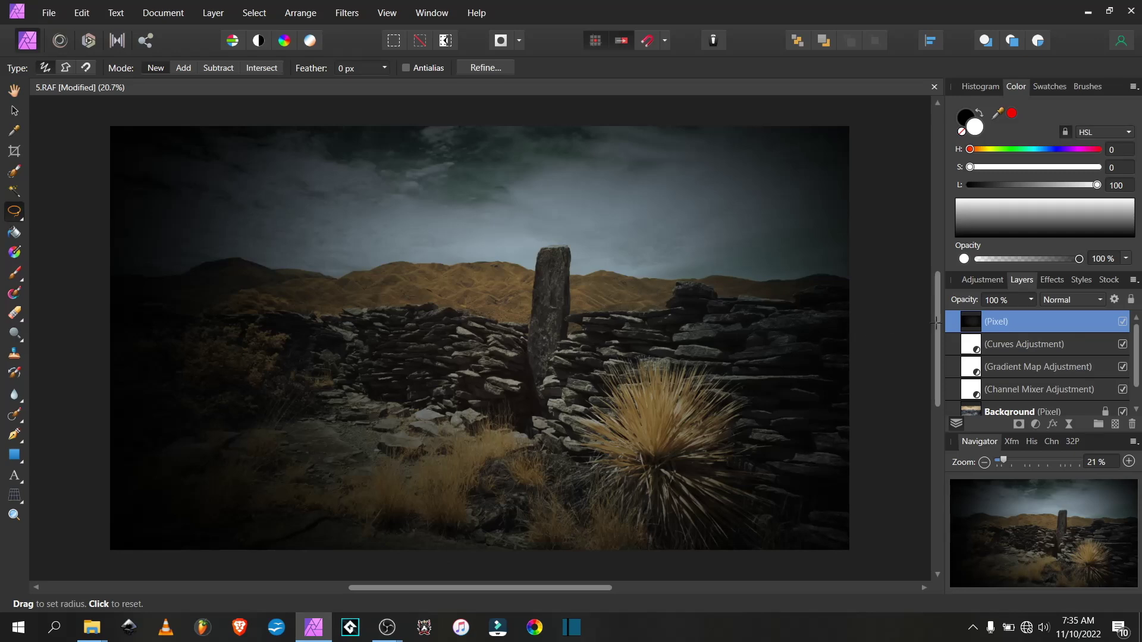
{"action": "left_click", "coordinate": [1033, 299]}
{"action": "left_click_drag", "start_coordinate": [1033, 316], "coordinate": [949, 334]}
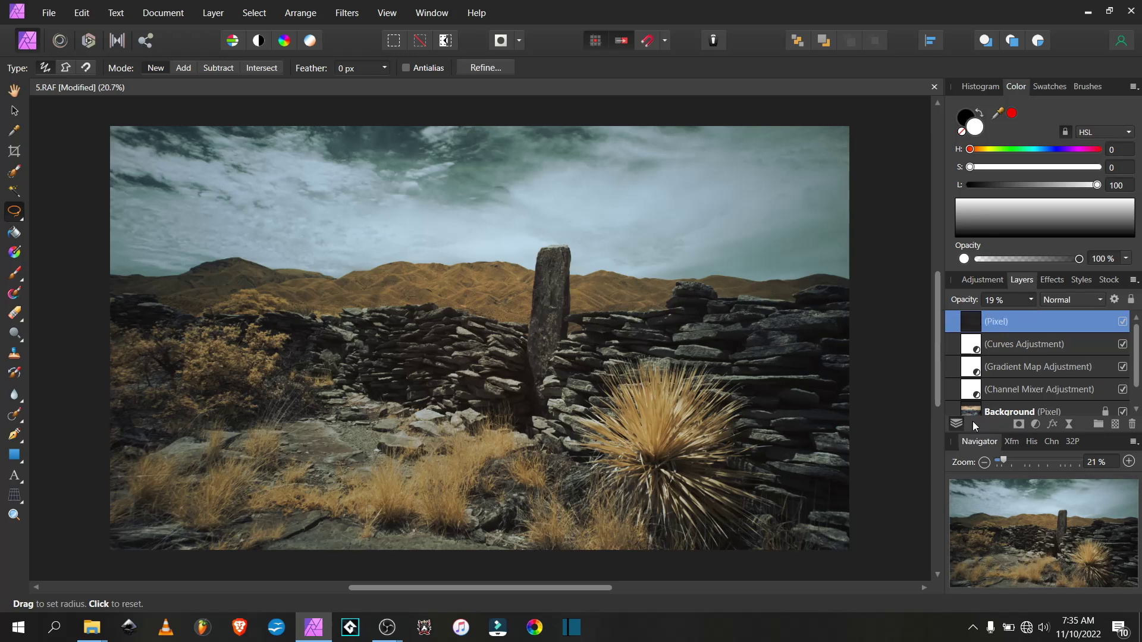
- Show the histogram, add a Brightness / Contrast adjustment with brightness at 23 %, and place it directly beneath the black vignette layer
{"action": "left_click", "coordinate": [980, 87]}
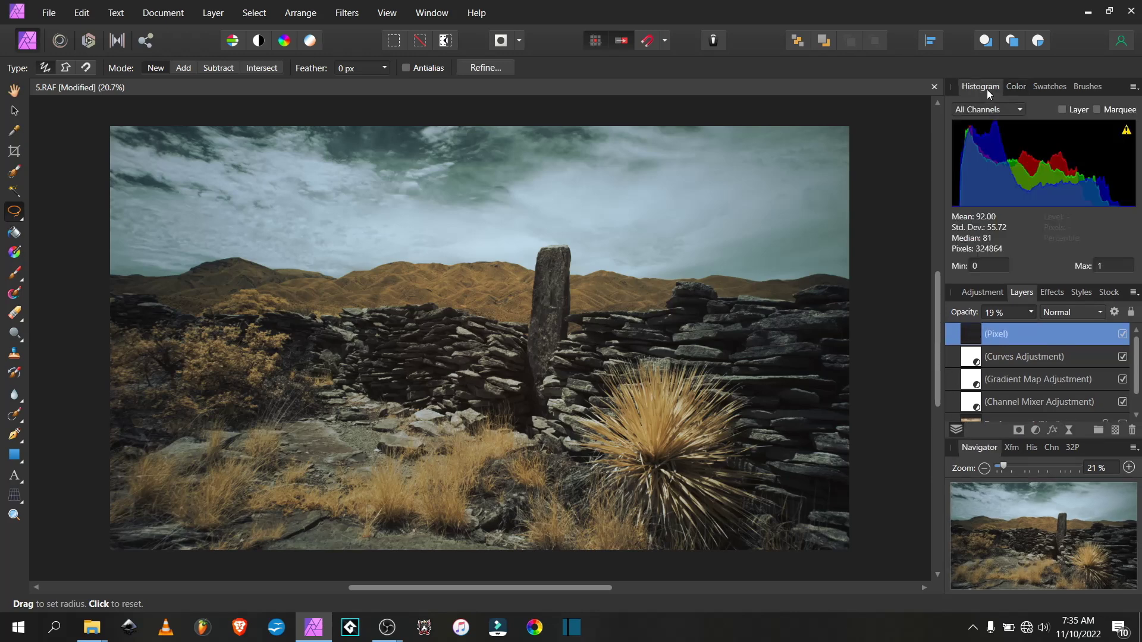
{"action": "left_click", "coordinate": [1036, 430]}
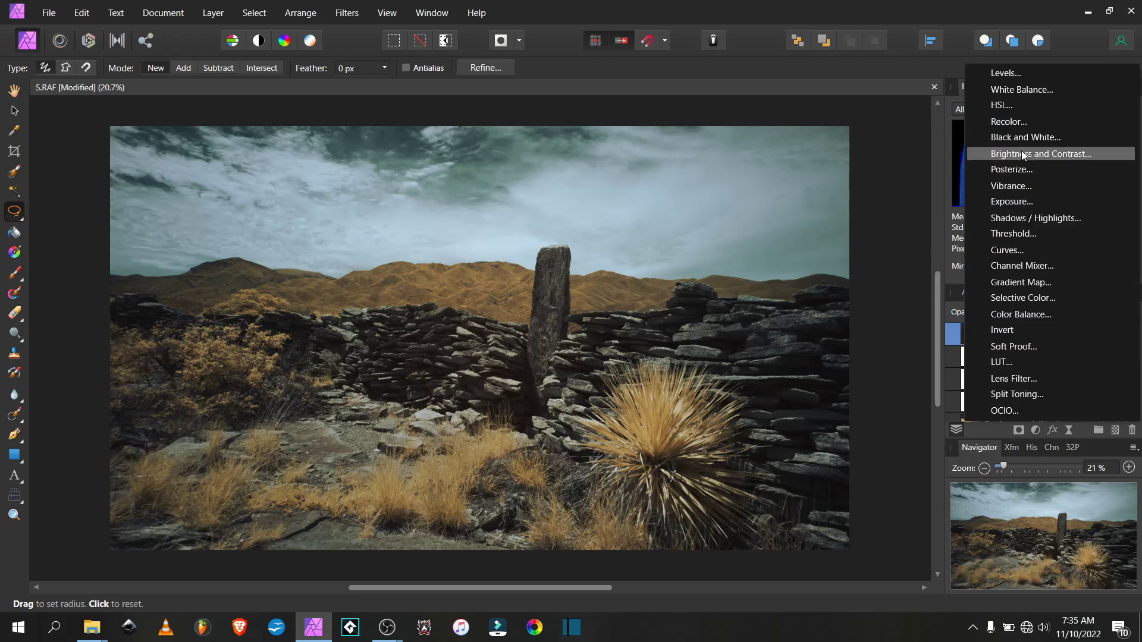
{"action": "left_click", "coordinate": [1040, 153]}
{"action": "left_click", "coordinate": [905, 368]}
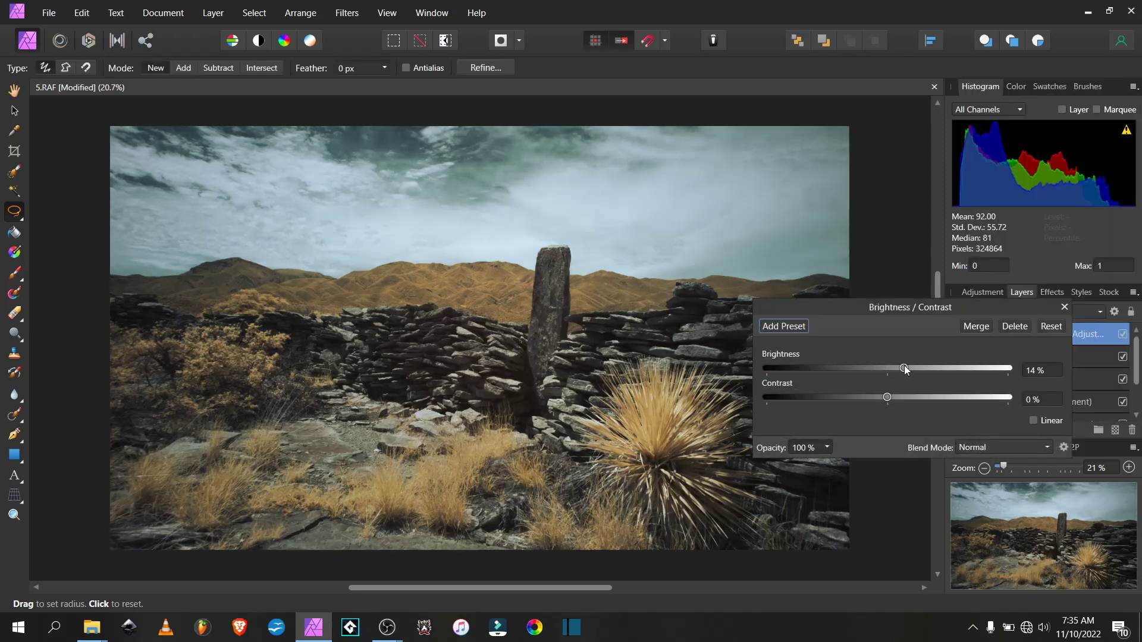
{"action": "left_click_drag", "start_coordinate": [905, 366], "coordinate": [915, 370]}
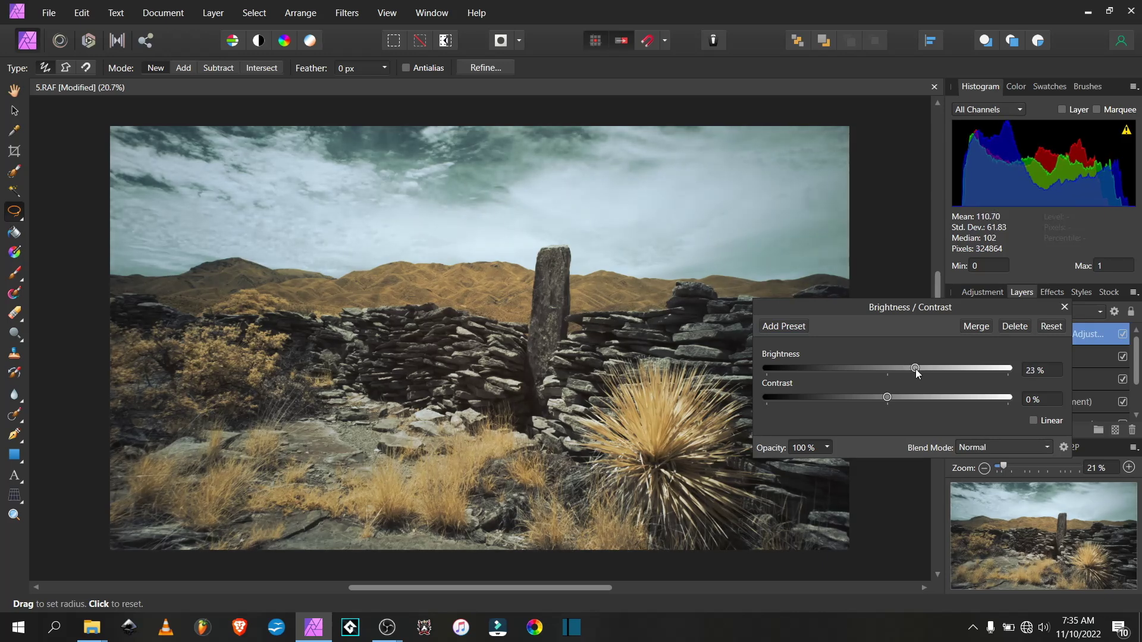
{"action": "left_click", "coordinate": [1063, 307]}
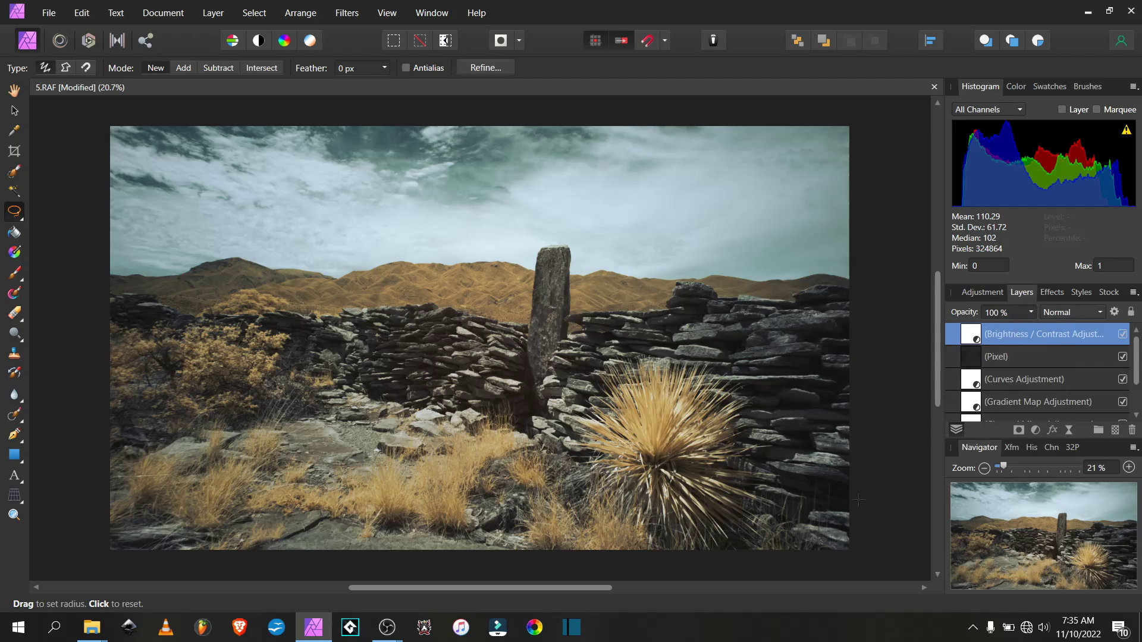
{"action": "left_click_drag", "start_coordinate": [975, 345], "coordinate": [970, 387]}
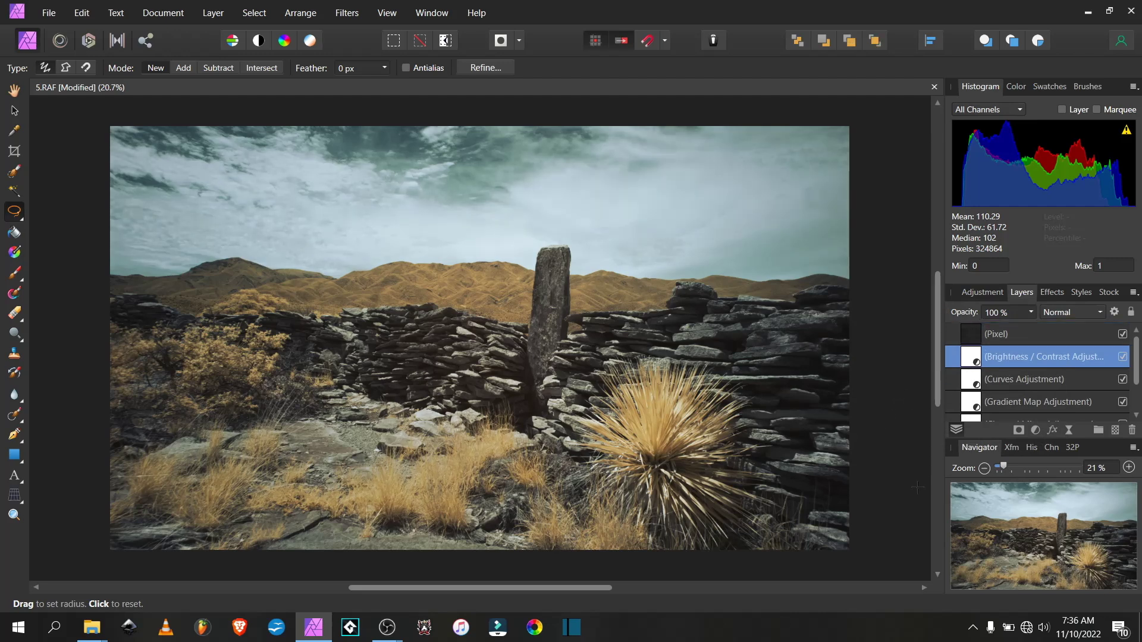